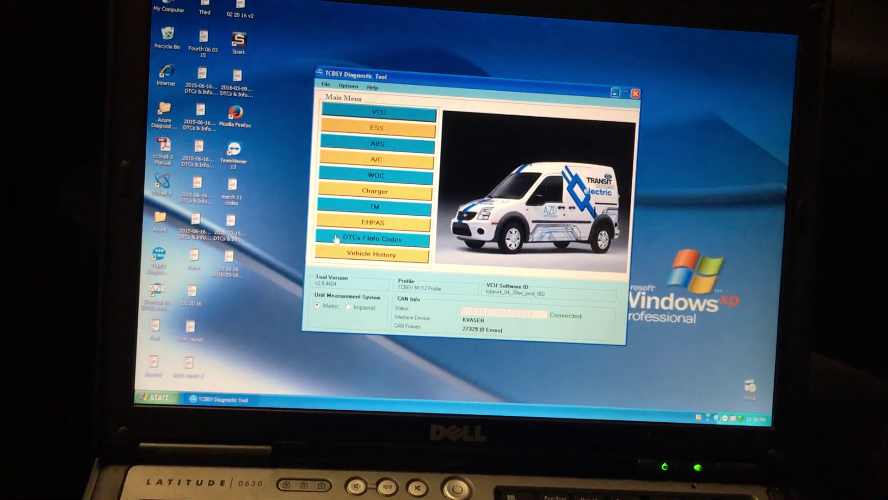
- View the stored VCU trouble codes, then the VCU live inputs and outputs
left_click(342, 232)
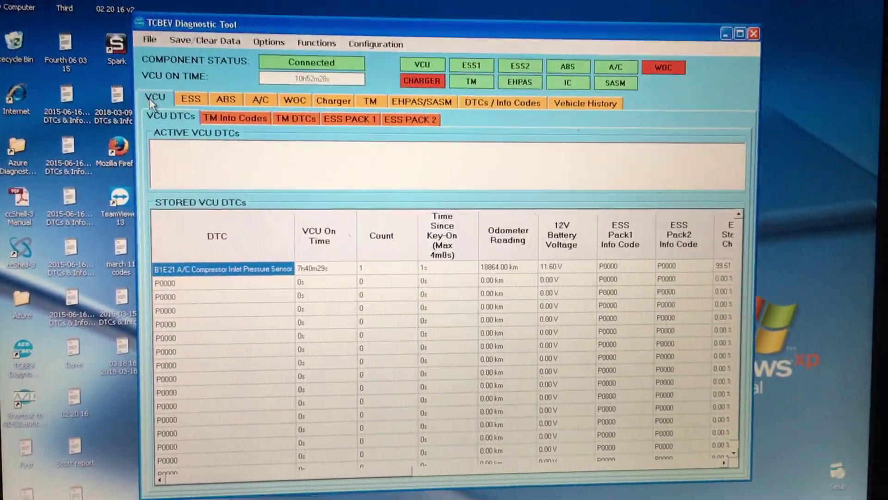
left_click(157, 125)
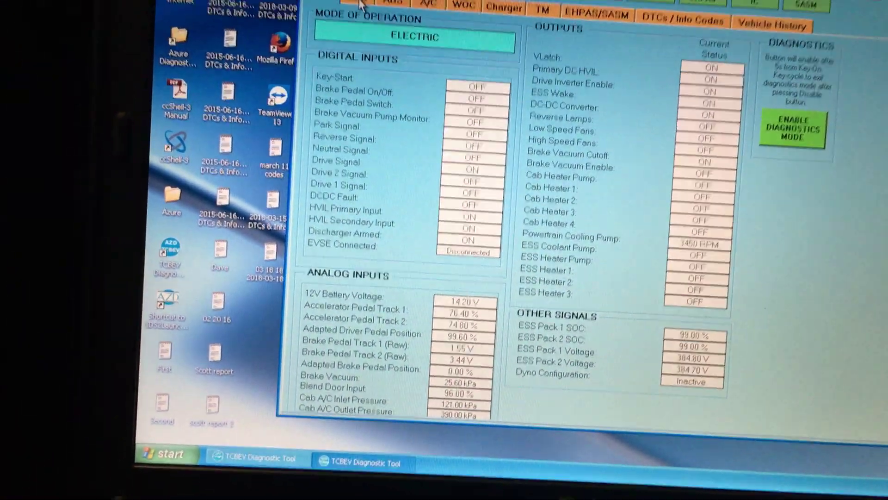
- Review the ESS battery pack overview, the ABS wheel speeds and the A/C compressor page
left_click(361, 3)
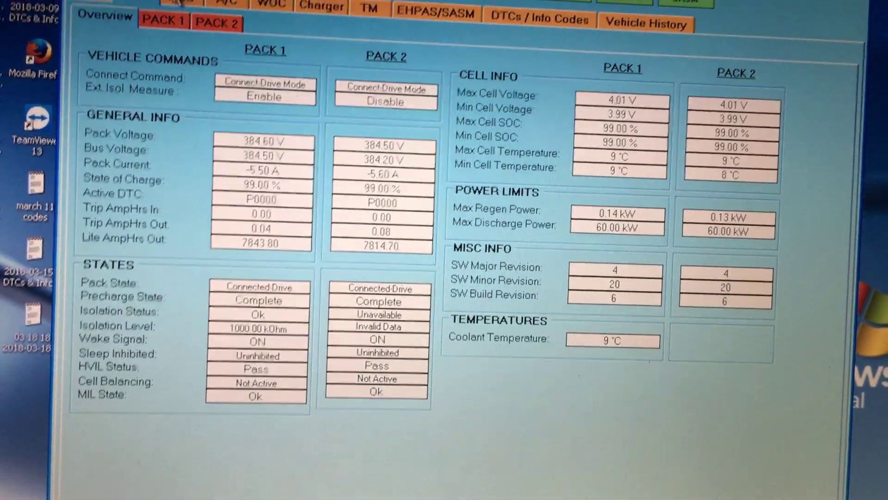
left_click(167, 58)
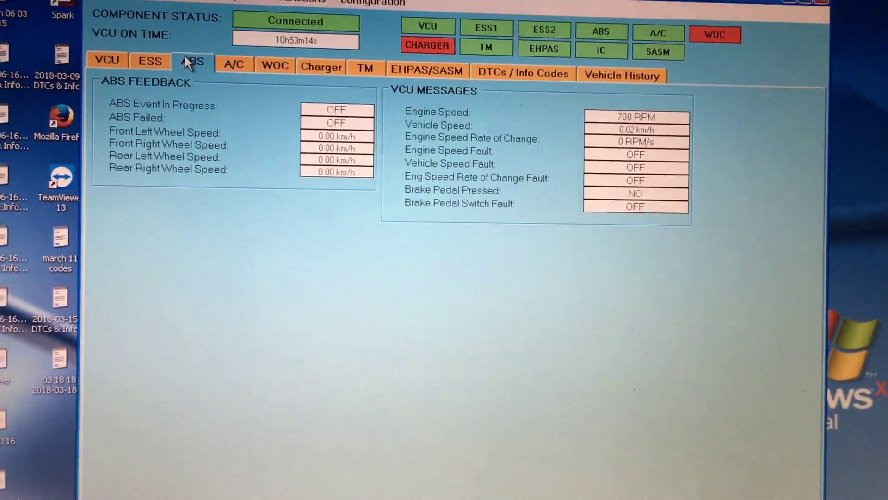
left_click(268, 70)
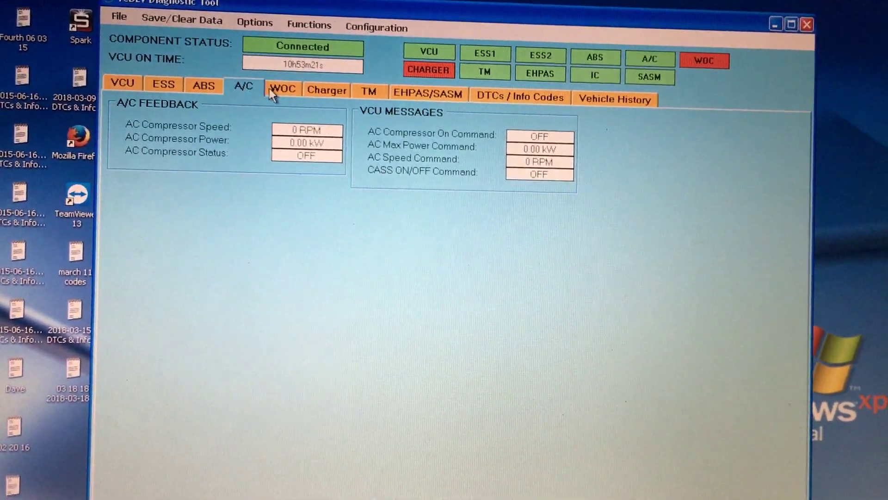
- View the WOC, Charger, TM and EHPAS/SASM live data pages in turn
left_click(271, 100)
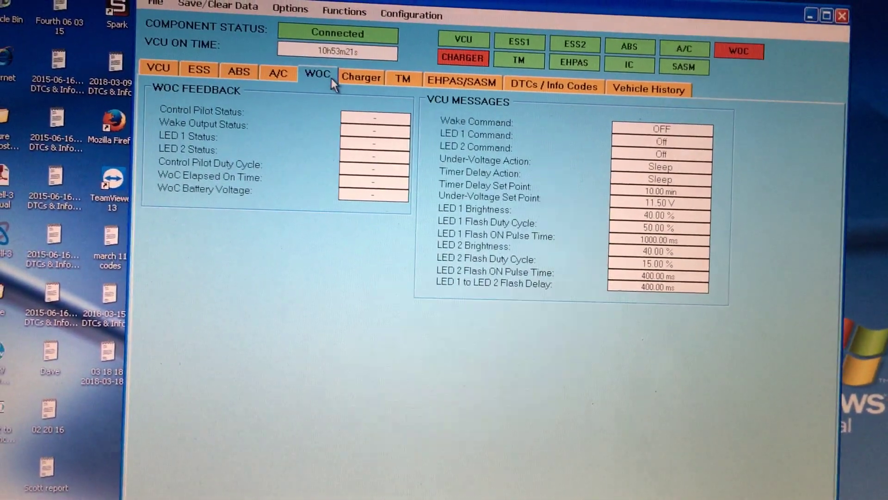
left_click(346, 87)
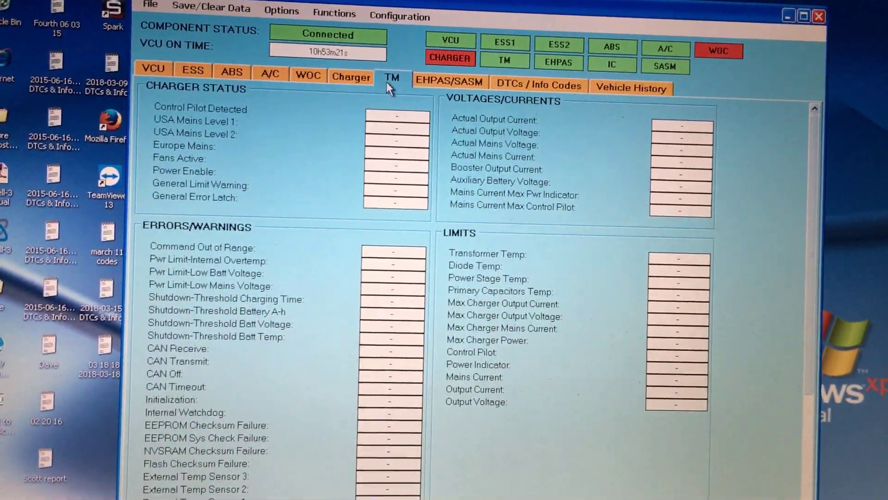
left_click(393, 83)
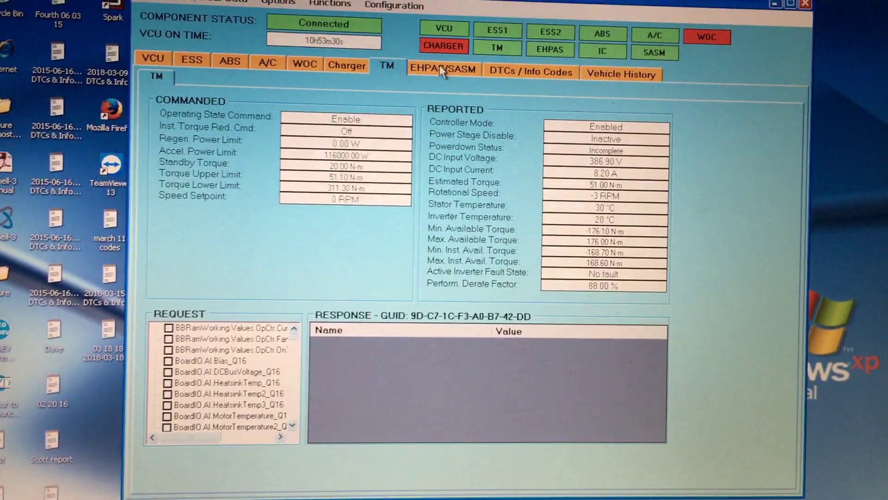
left_click(430, 64)
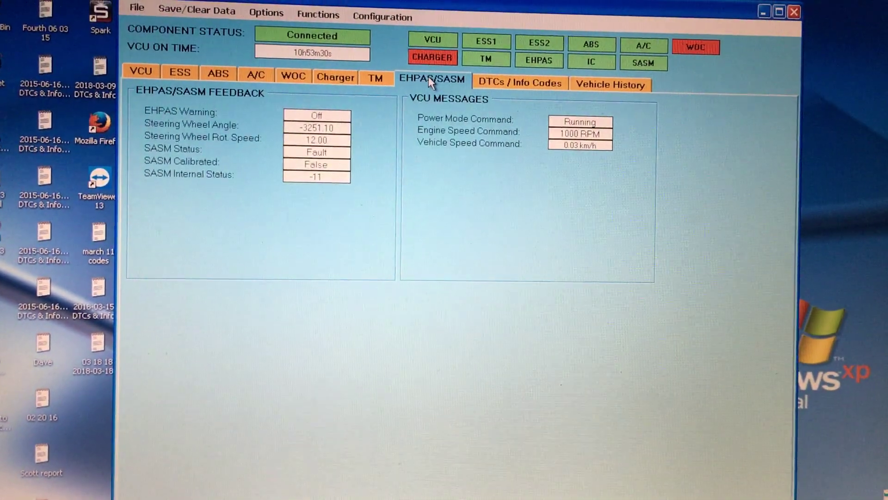
- Return to the stored trouble codes list, then view the Vehicle History counters
left_click(510, 83)
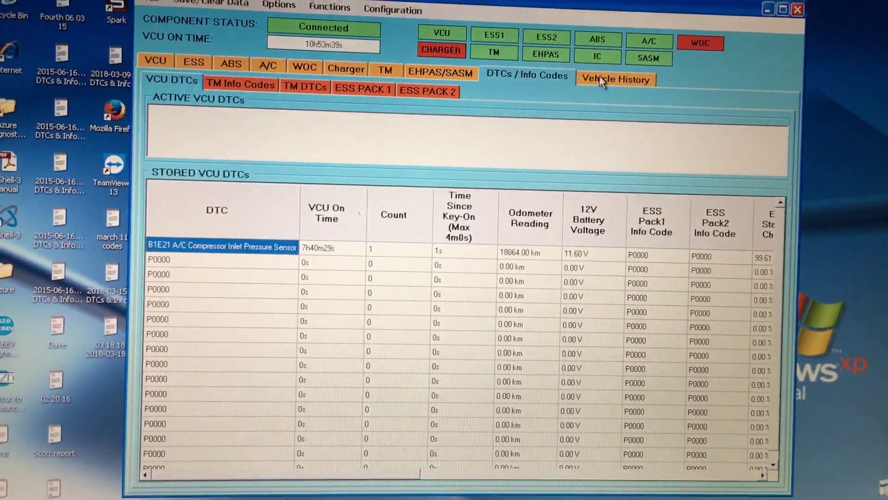
left_click(600, 75)
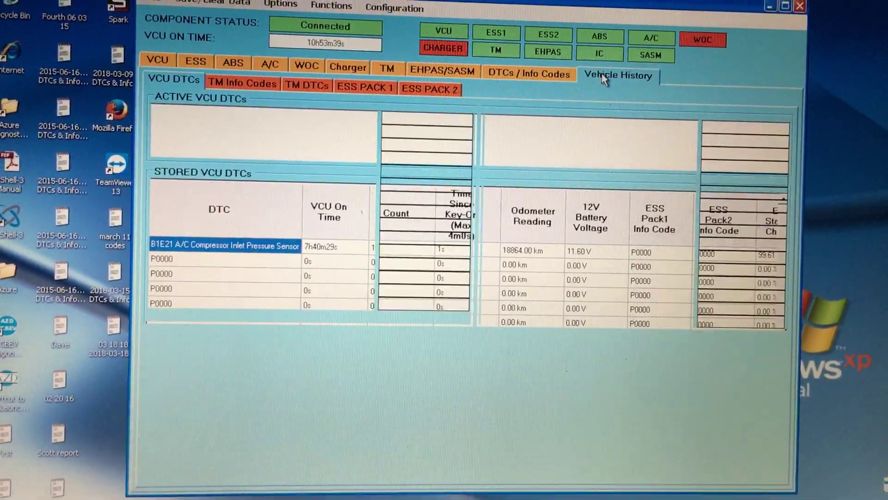